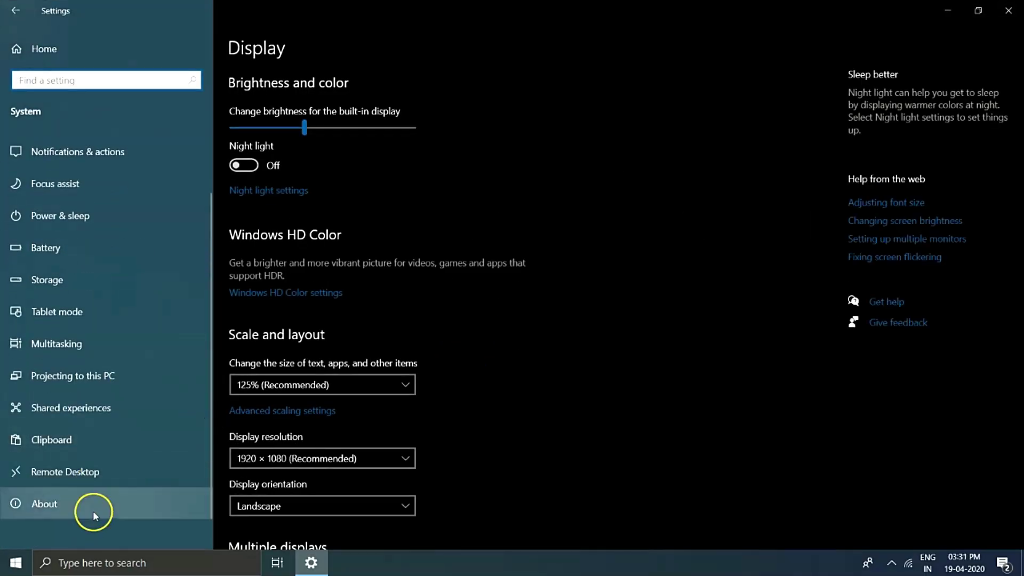
Step: Review version 2004 and build 19587.1000 on the About page, then close Settings
click(93, 510)
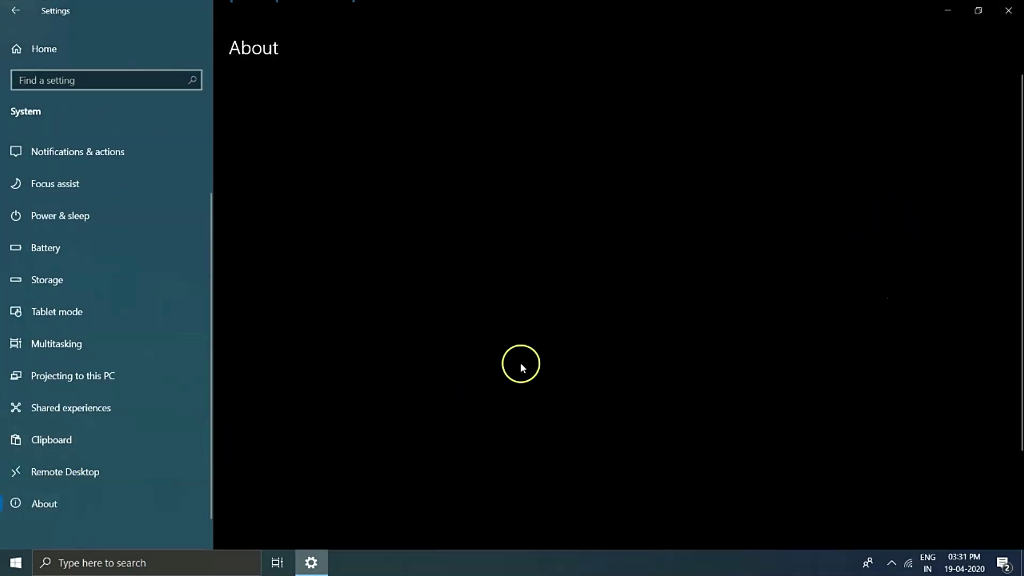
drag(1016, 258, 1015, 360)
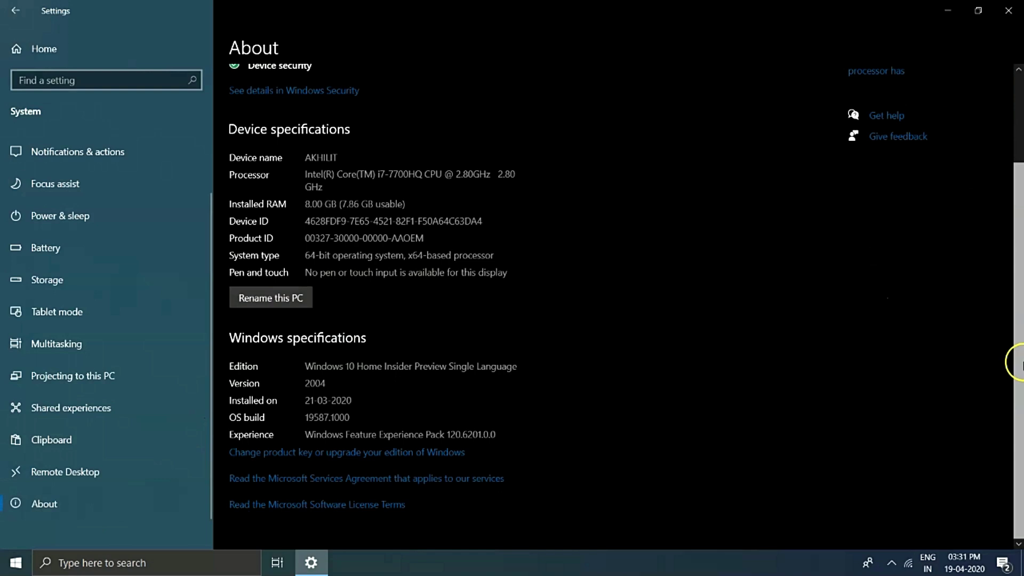
double_click(310, 382)
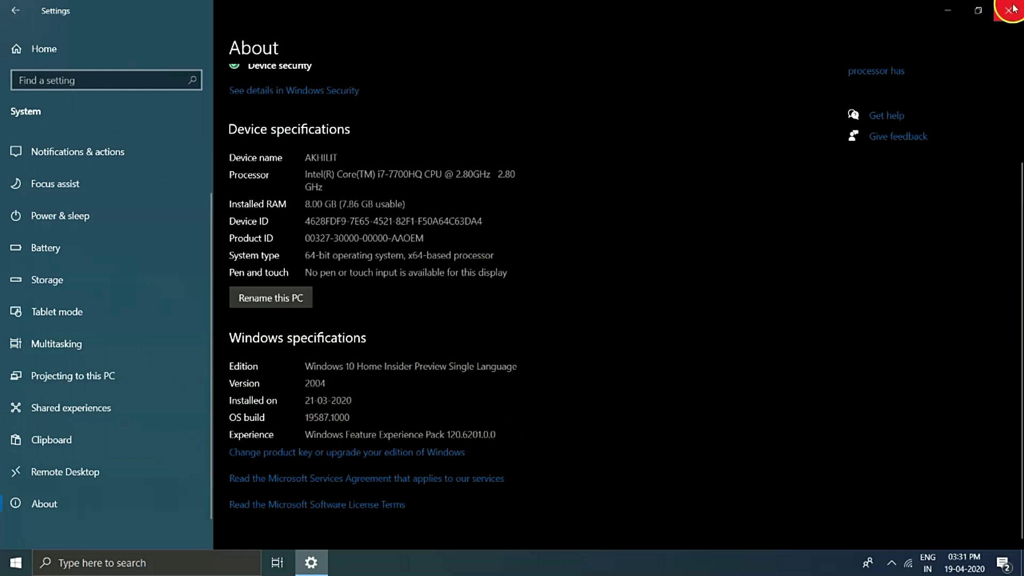
click(16, 10)
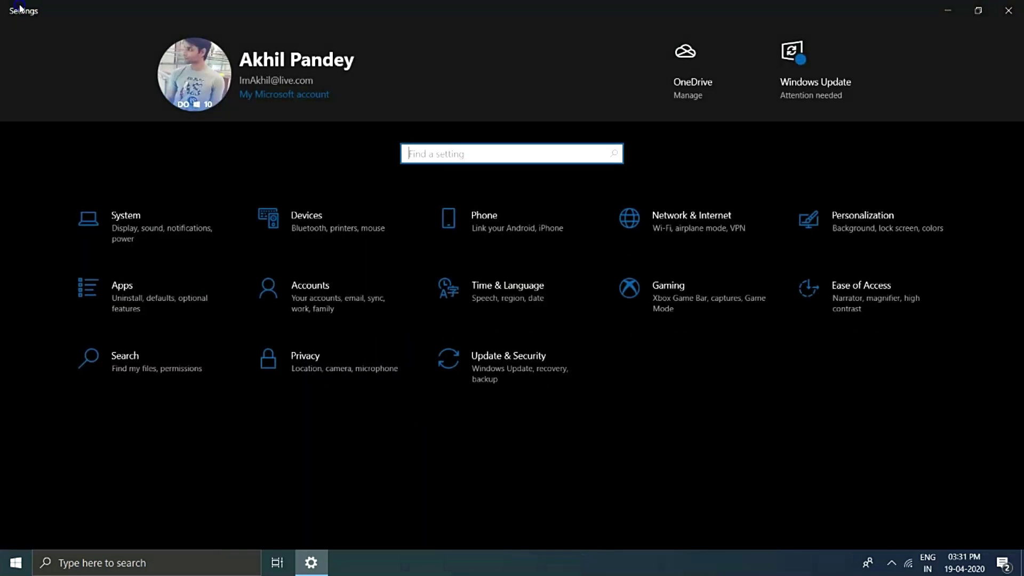
click(1008, 10)
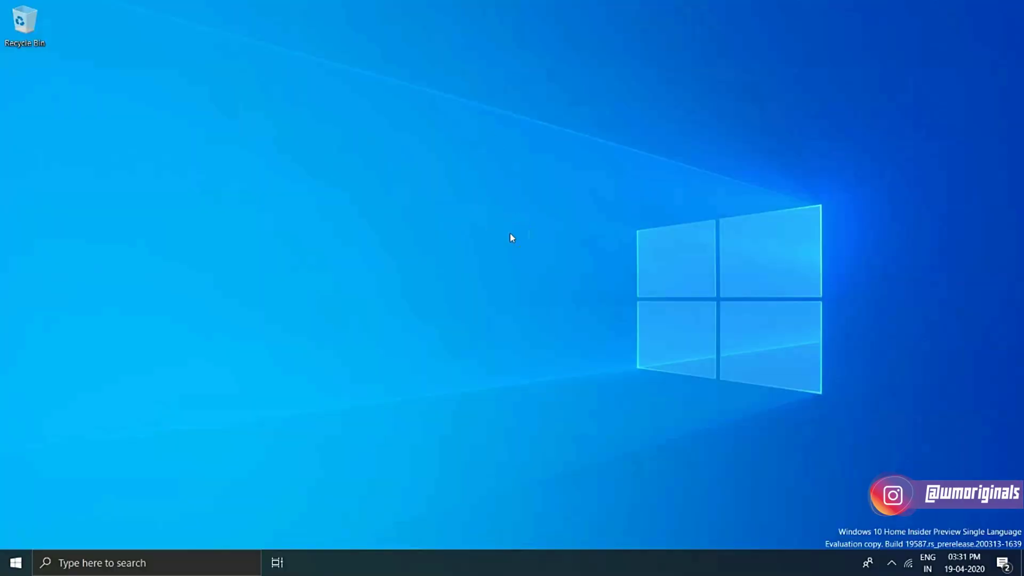
Step: Run winver to confirm Version 2004 (OS Build 19587.1000) in About Windows, then dismiss it
key(super+r)
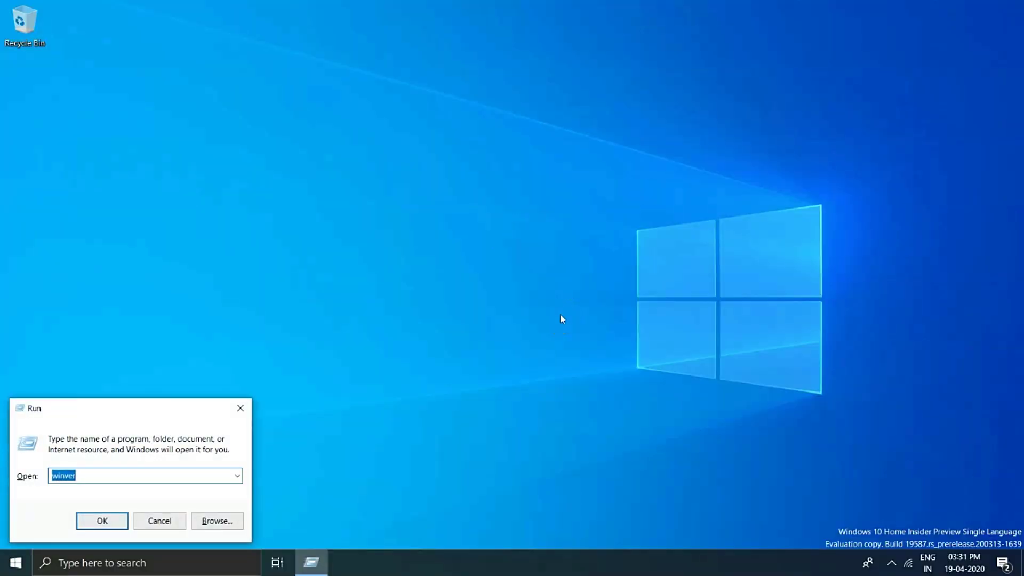
key(Return)
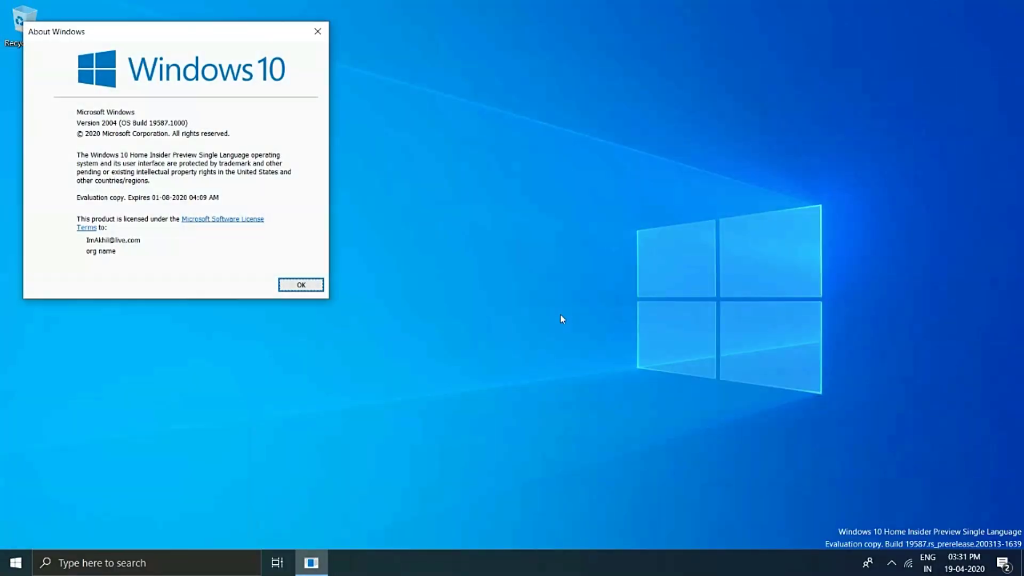
drag(184, 30, 219, 59)
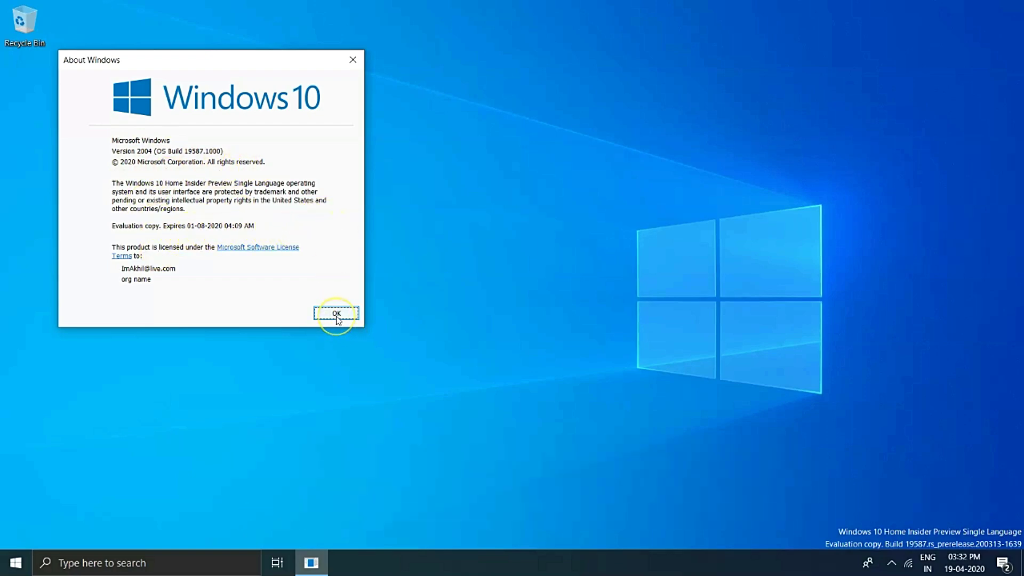
click(336, 314)
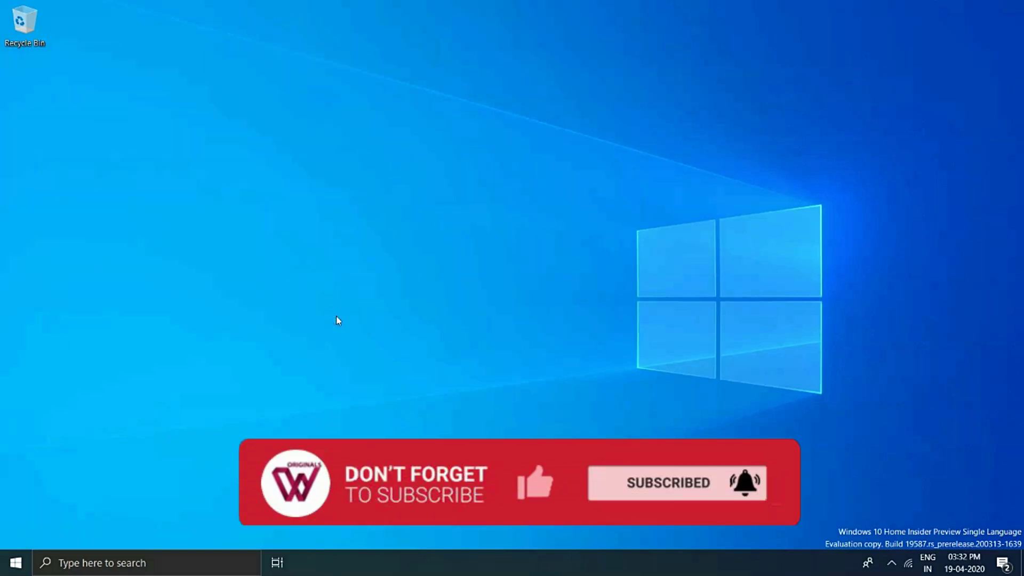